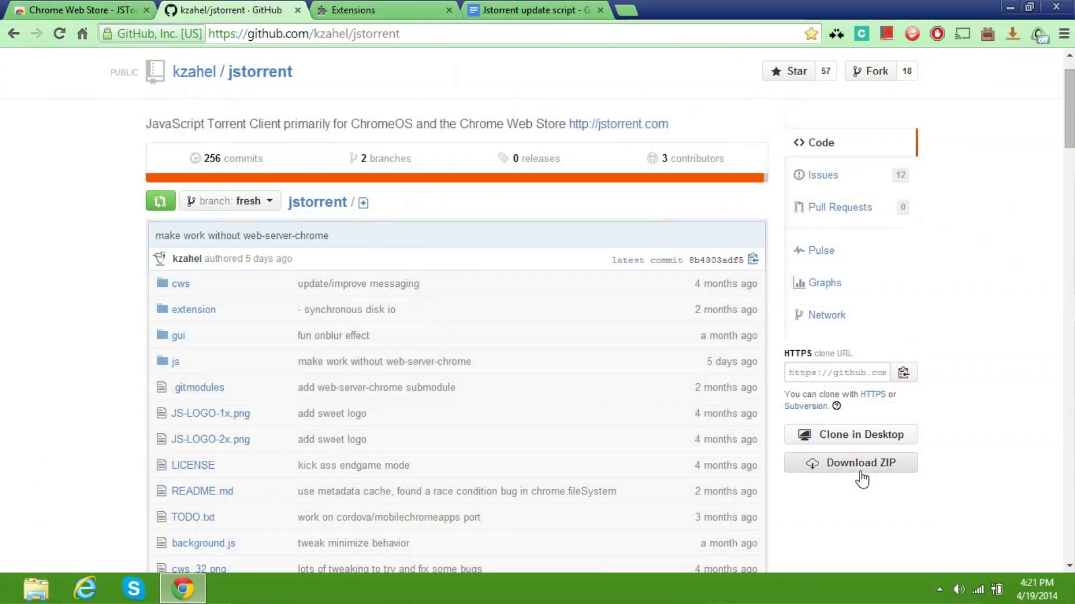
- Download the fresh branch as jstorrent-fresh.zip and save it to the Desktop
{"action": "left_click", "coordinate": [862, 476]}
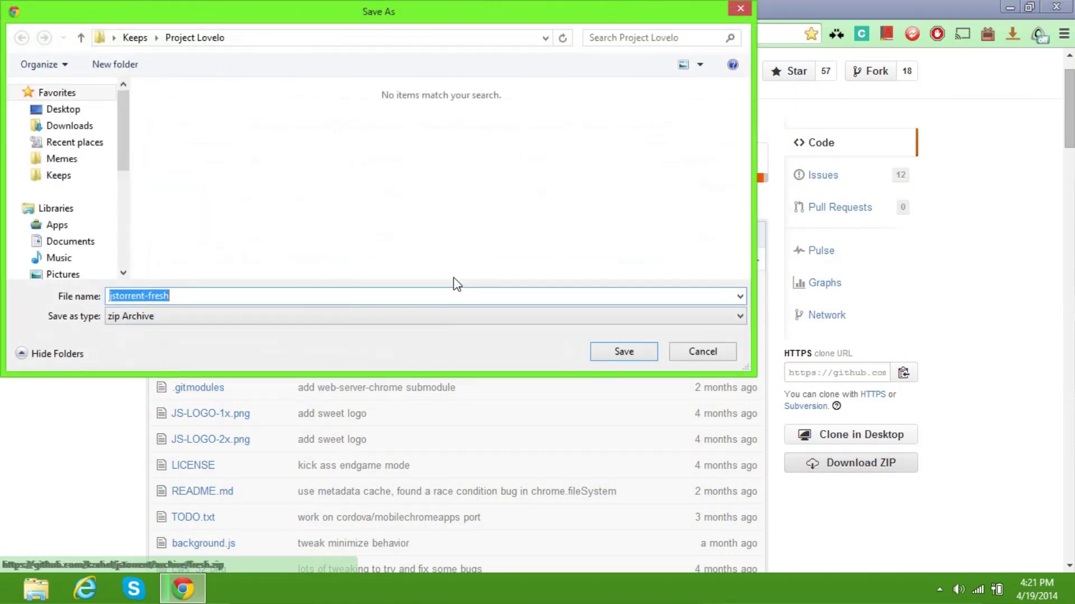
{"action": "left_click", "coordinate": [66, 109]}
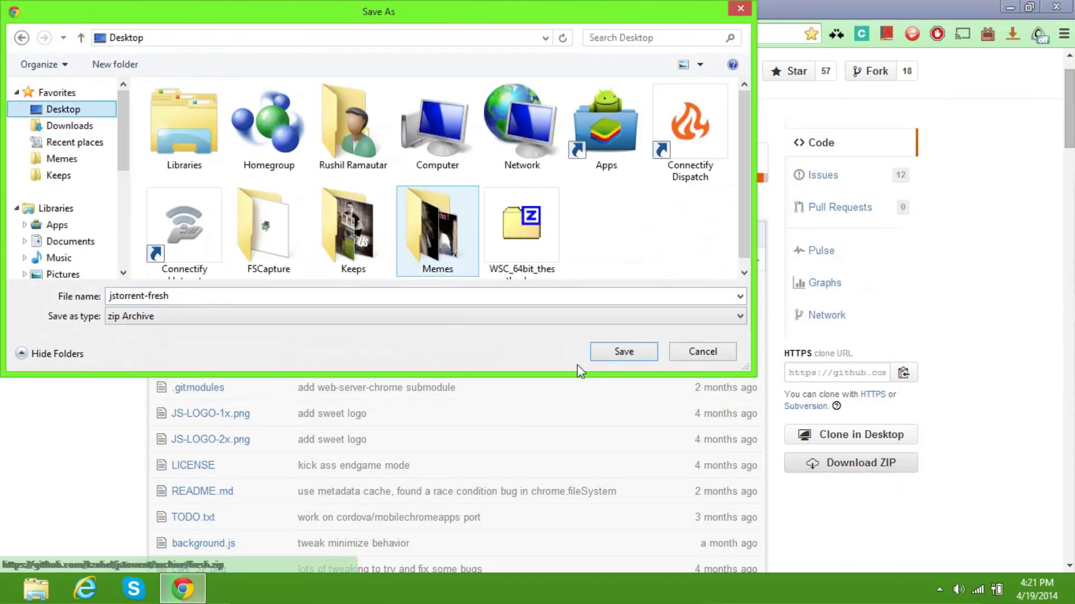
{"action": "left_click", "coordinate": [624, 359]}
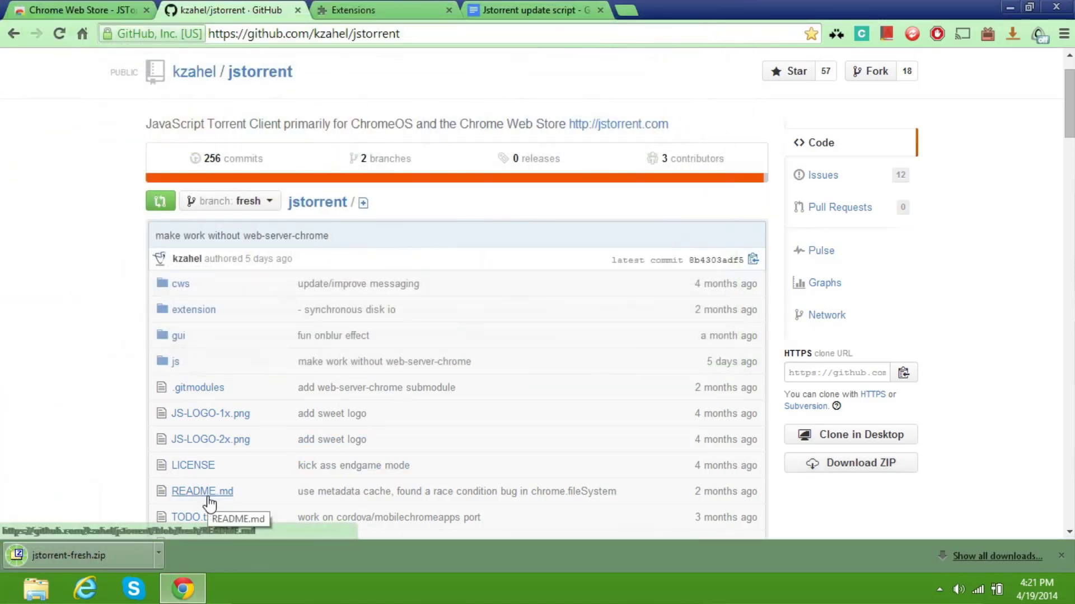
- Extract the jstorrent-fresh folder from the zip to C:\Users\user\Desktop\ with 7-Zip, then close 7-Zip
{"action": "left_click", "coordinate": [108, 557]}
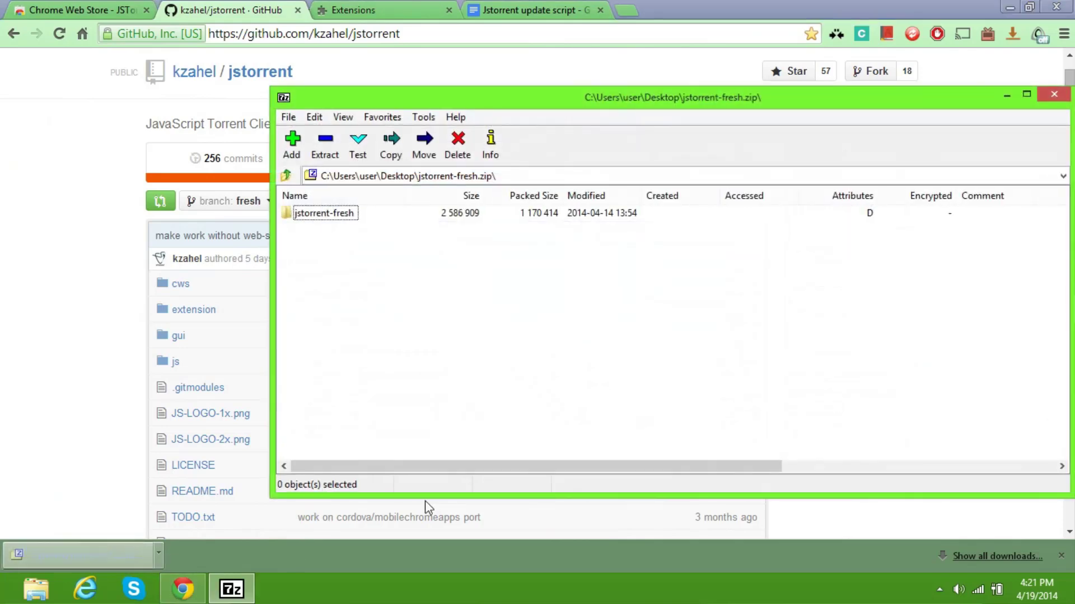
{"action": "left_click", "coordinate": [327, 215]}
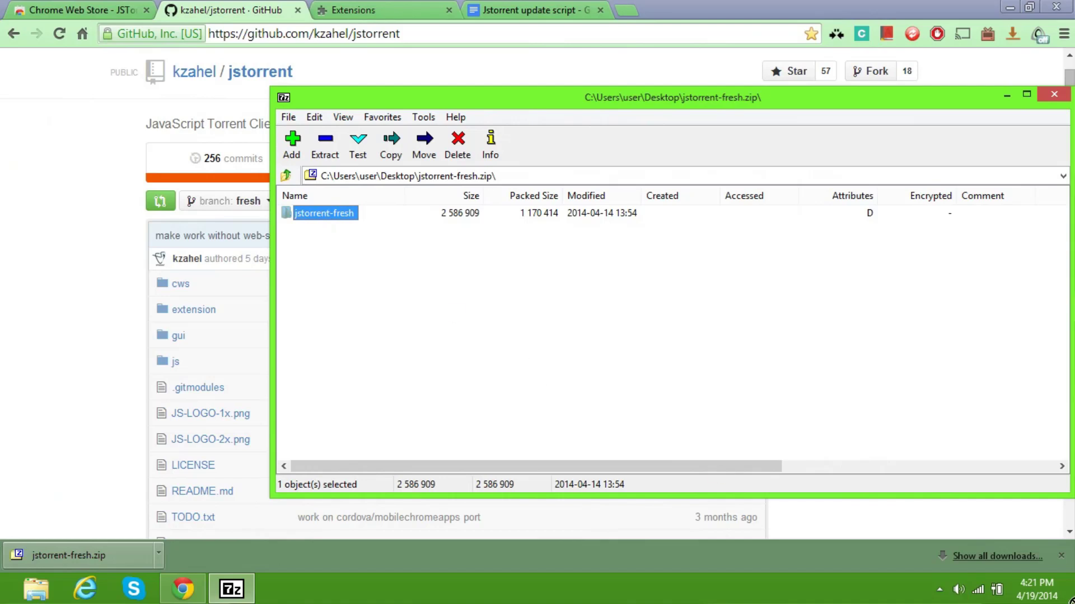
{"action": "left_click_drag", "start_coordinate": [325, 213], "coordinate": [702, 309]}
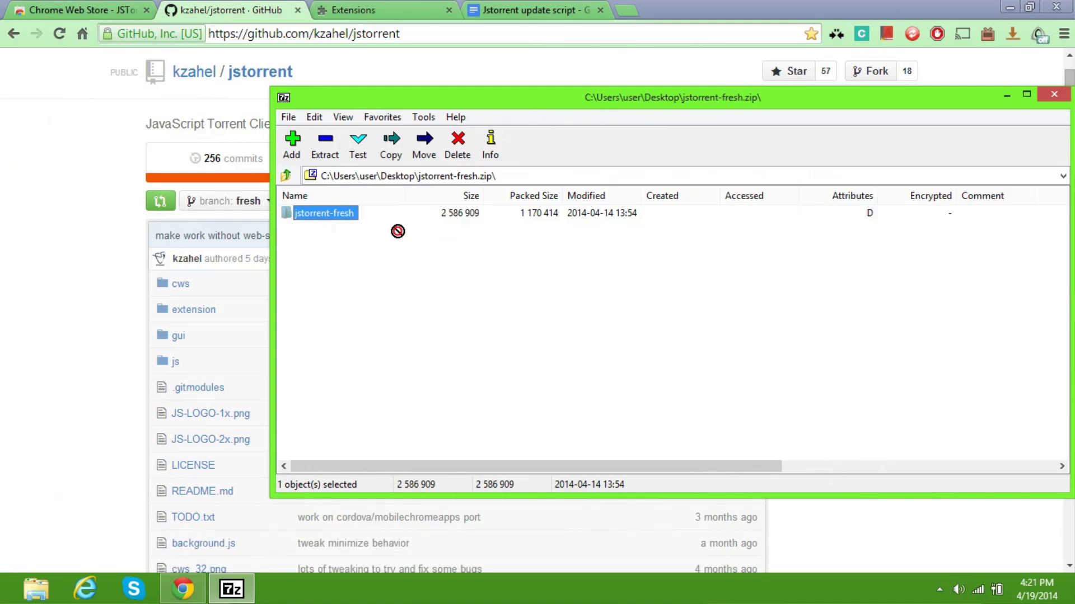
{"action": "left_click", "coordinate": [329, 157]}
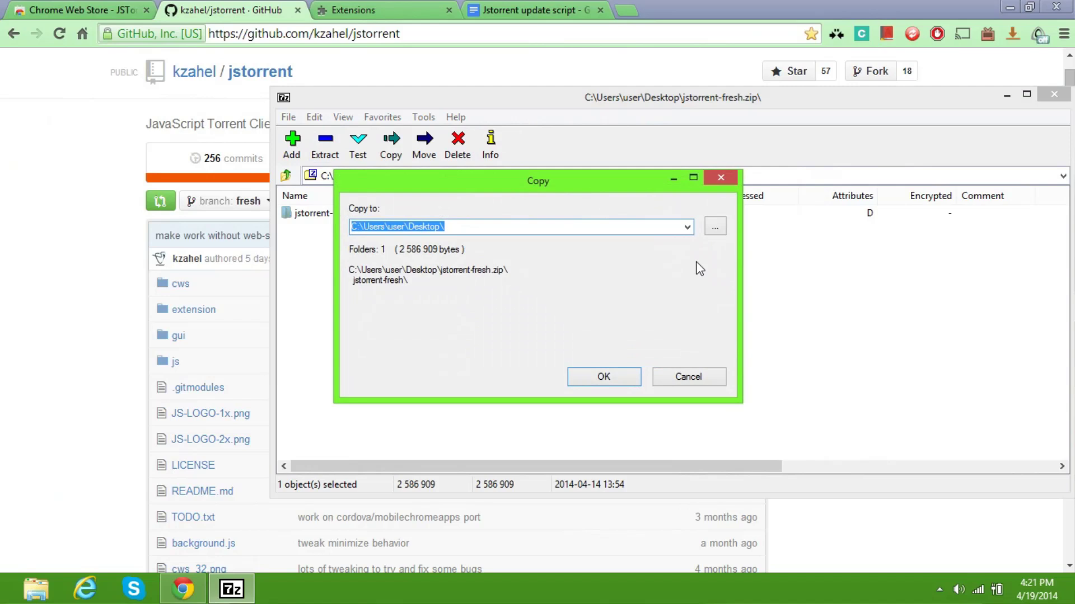
{"action": "left_click", "coordinate": [591, 381]}
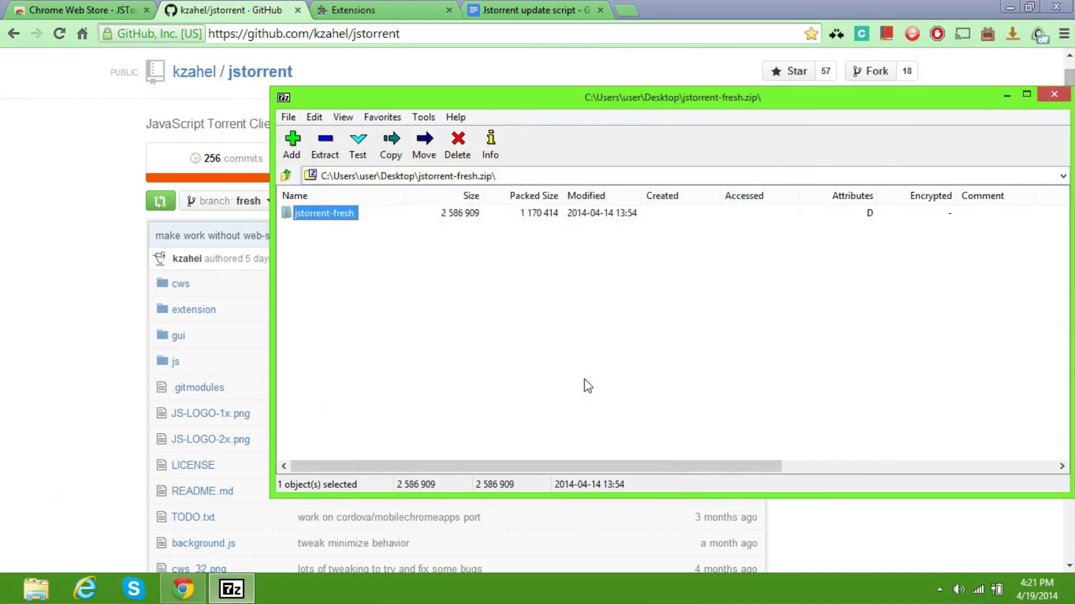
{"action": "left_click", "coordinate": [1050, 100]}
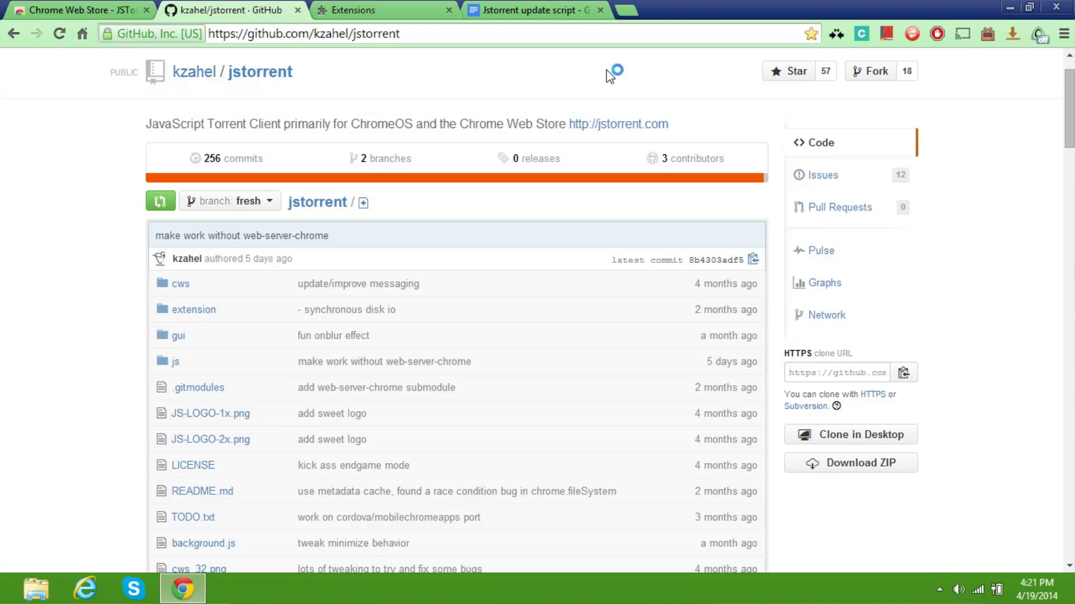
- Load Desktop\jstorrent-fresh as an unpacked extension, adding JSTorrent Dev 2.2.7
{"action": "left_click", "coordinate": [393, 14]}
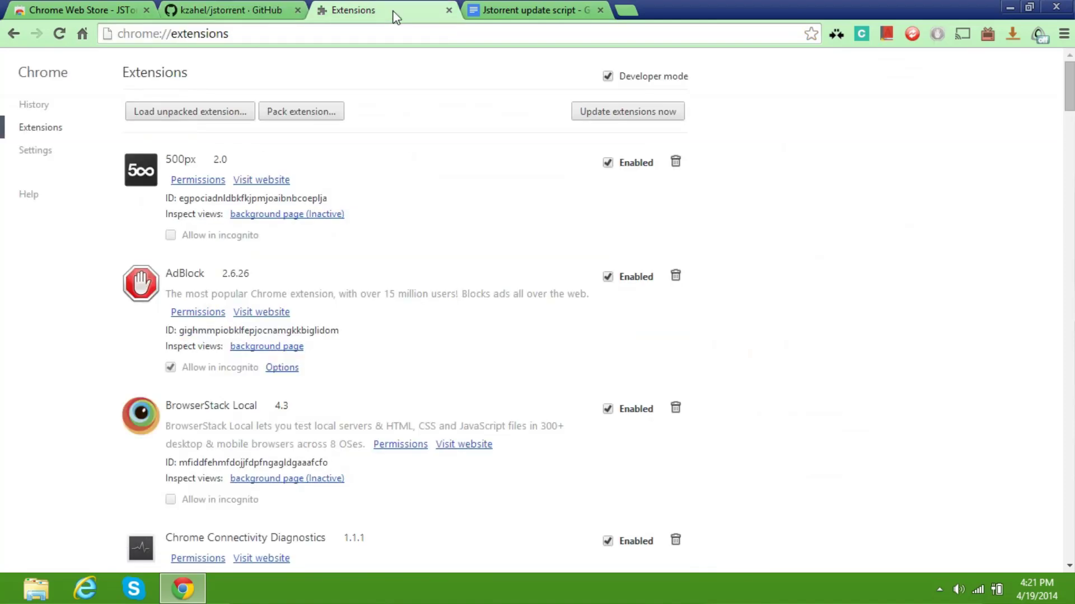
{"action": "left_click", "coordinate": [240, 114]}
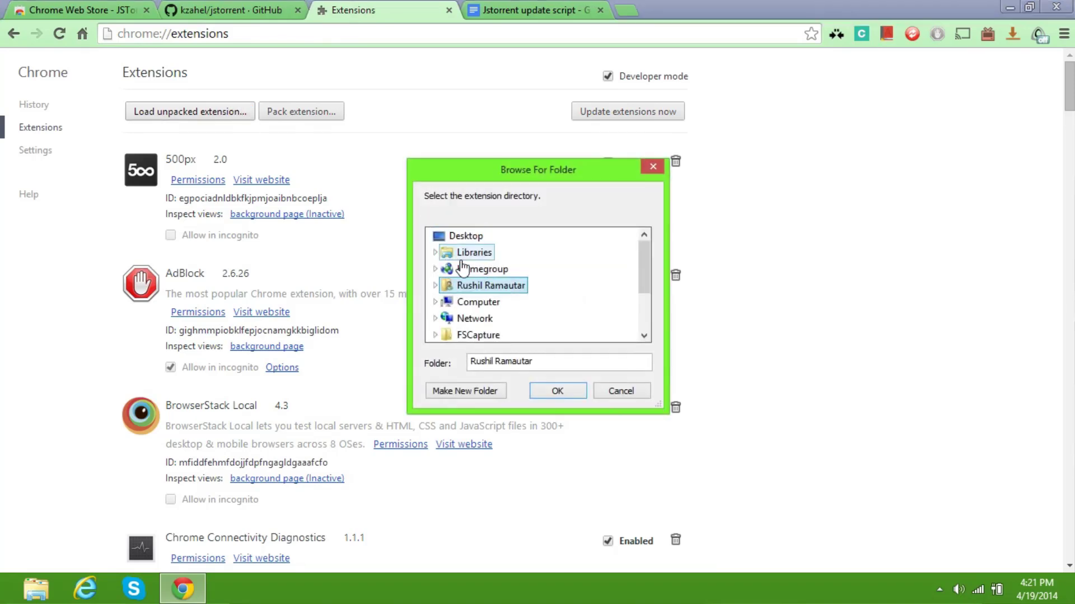
{"action": "left_click", "coordinate": [459, 237]}
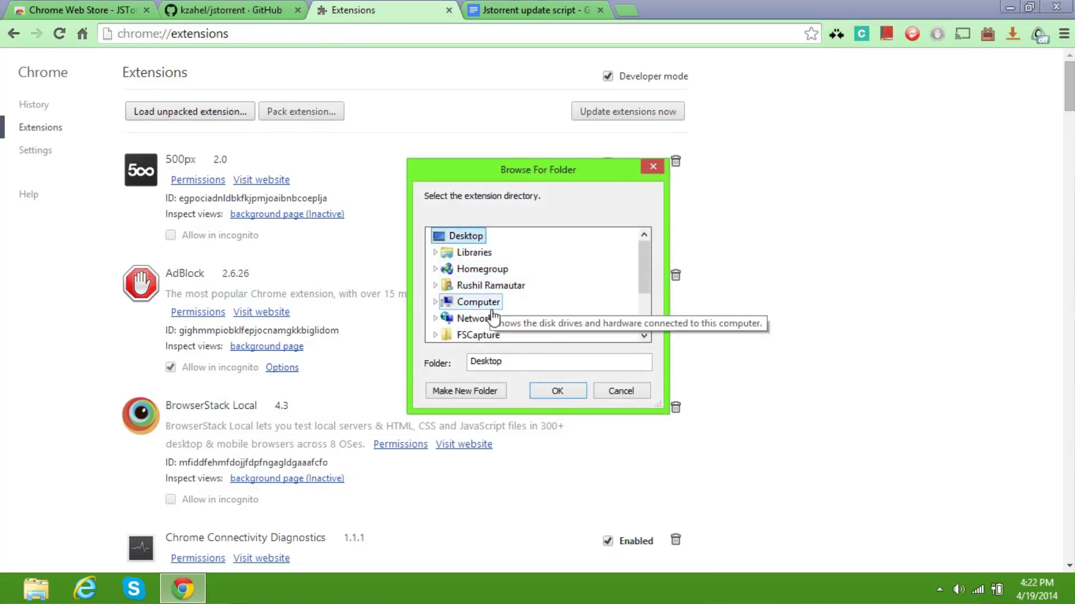
{"action": "scroll", "coordinate": [481, 313], "scroll_direction": "down", "scroll_amount": 2}
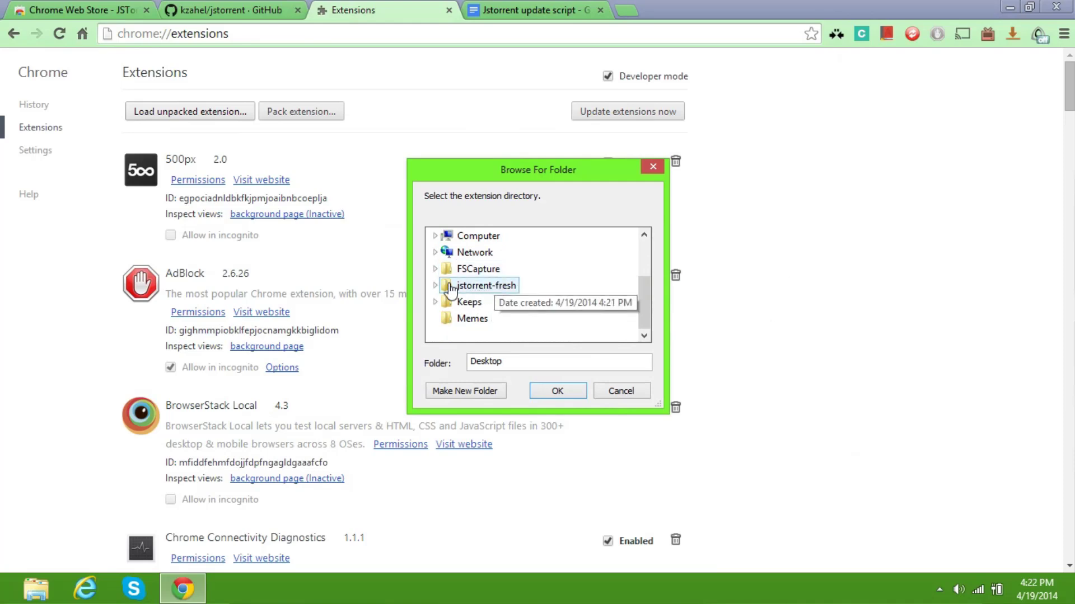
{"action": "double_click", "coordinate": [512, 288]}
{"action": "left_click", "coordinate": [572, 394]}
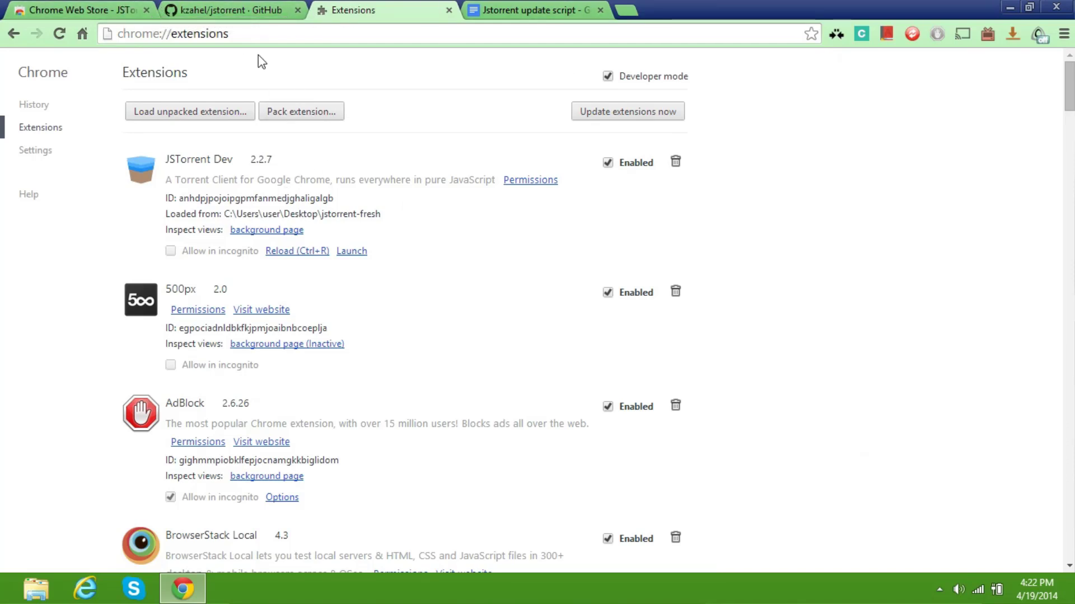
- Copy the DOWNLOAD TORRENT link address for The Big Bang Theory S07E20 from kat.ph, then show Chrome's apps page
{"action": "left_click", "coordinate": [631, 8]}
{"action": "type", "text": "kat.ph"}
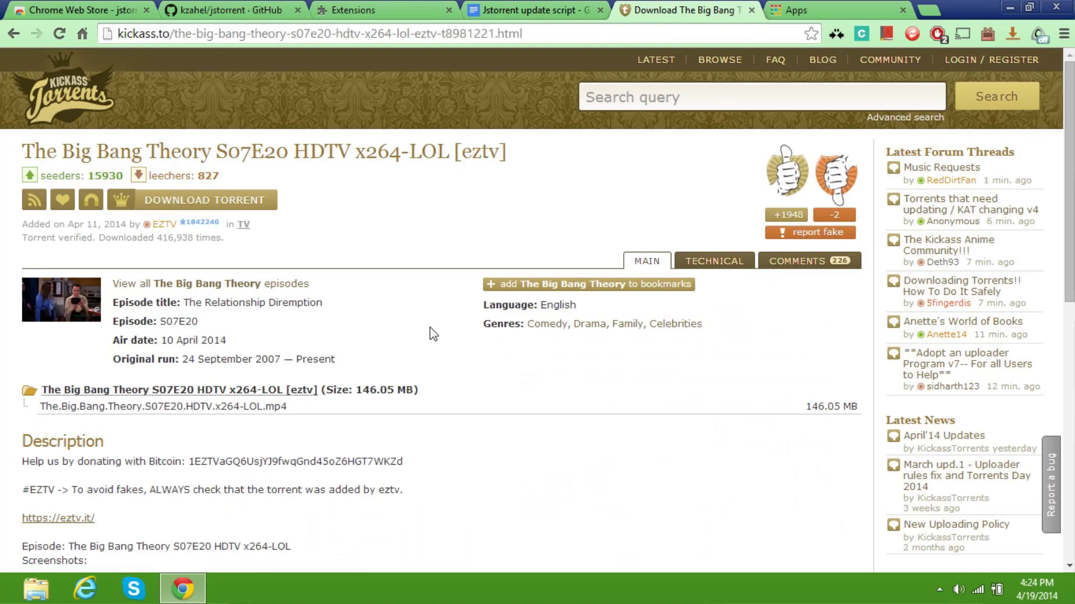
{"action": "right_click", "coordinate": [226, 205]}
{"action": "left_click", "coordinate": [281, 284]}
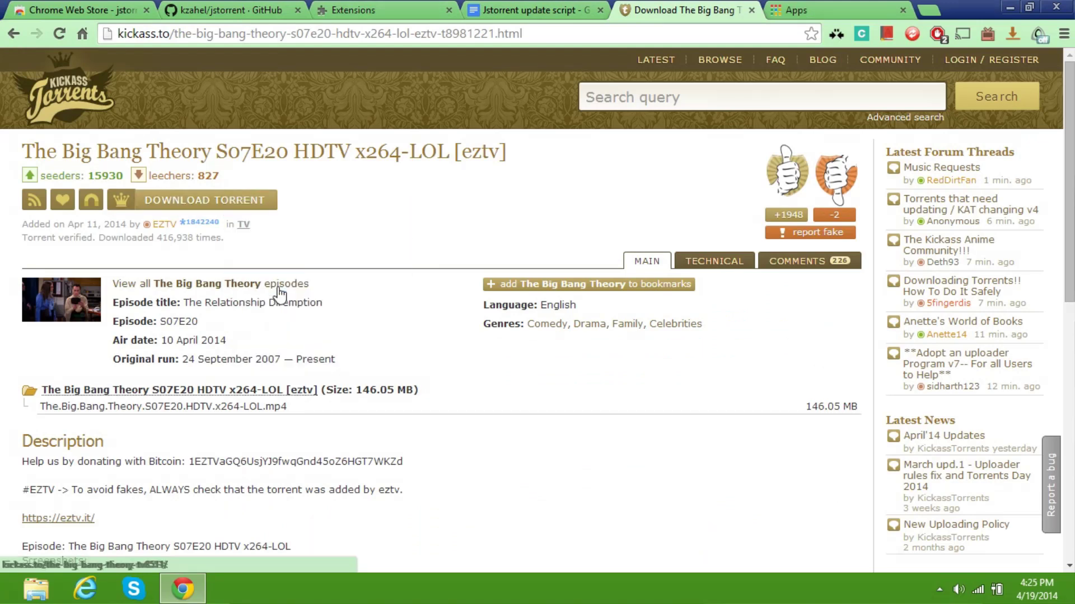
{"action": "left_click", "coordinate": [828, 9]}
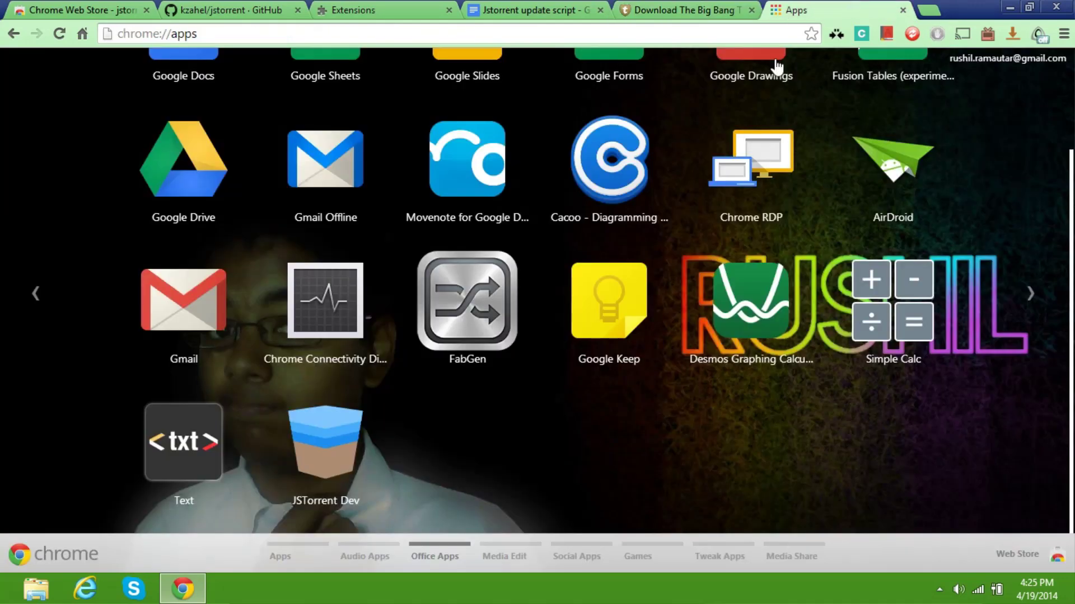
- Launch JSTorrent Dev, paste the torcache link into Add Torrent URL, and remove the errored torrent
{"action": "left_click", "coordinate": [309, 469]}
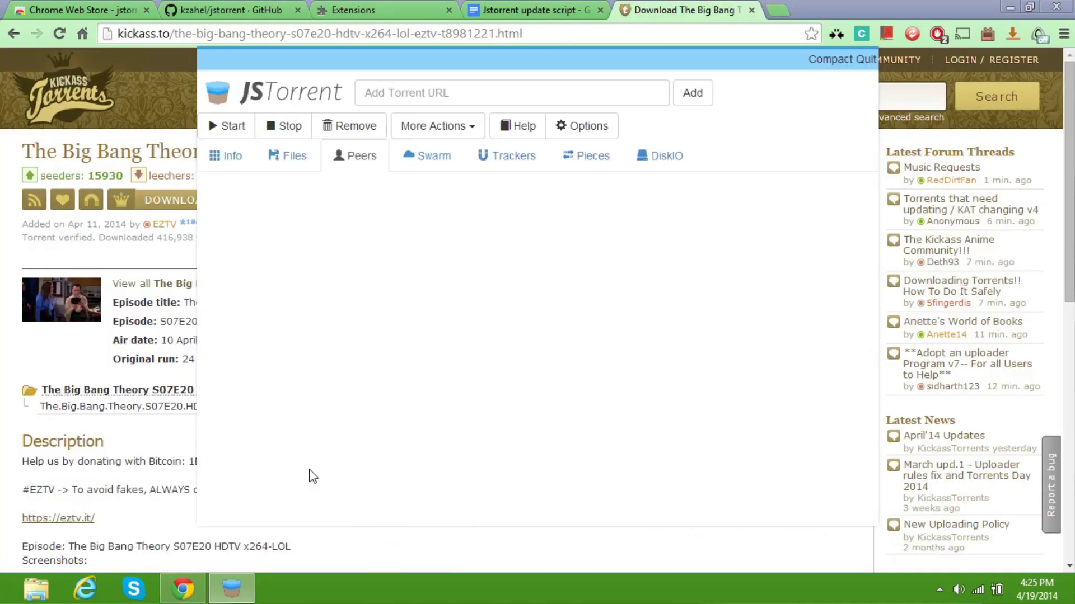
{"action": "left_click", "coordinate": [446, 103]}
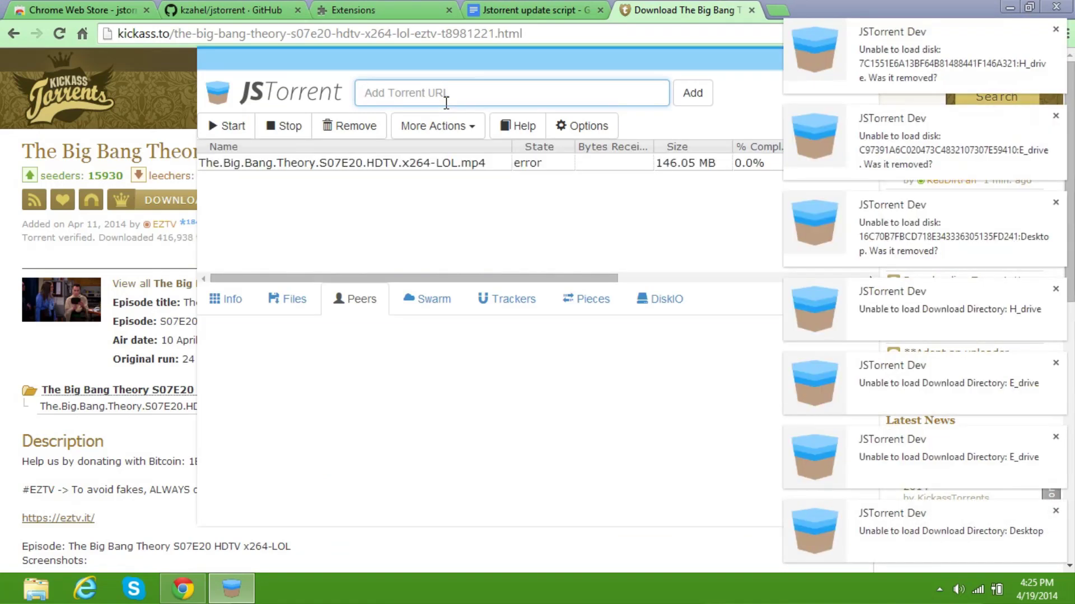
{"action": "key", "text": "ctrl+v"}
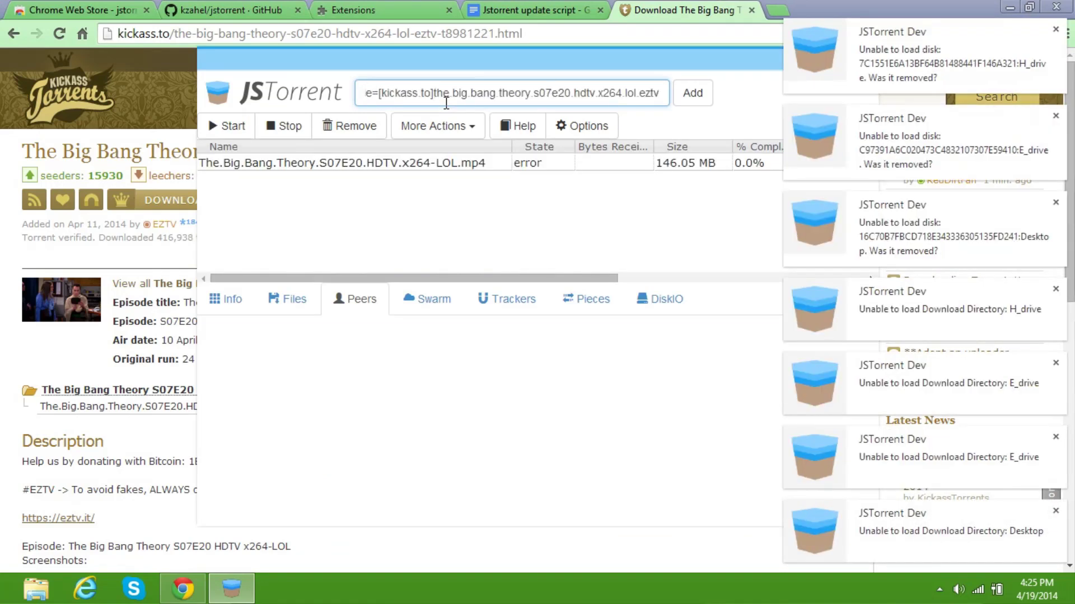
{"action": "left_click", "coordinate": [456, 163]}
{"action": "left_click", "coordinate": [373, 127]}
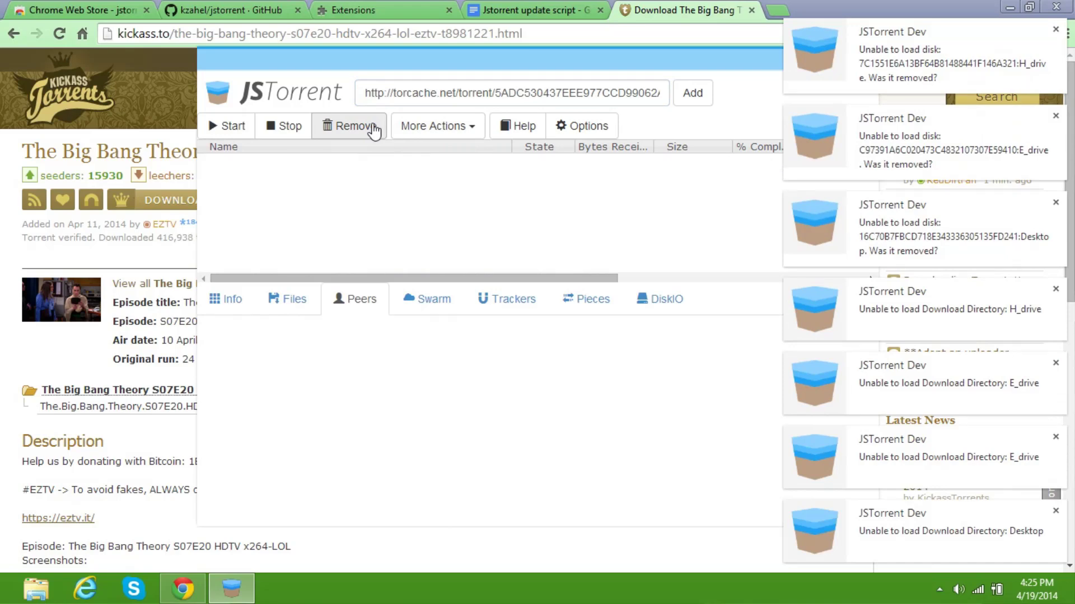
- Set JSTorrent's download location to the Desktop in Options
{"action": "left_click", "coordinate": [594, 125]}
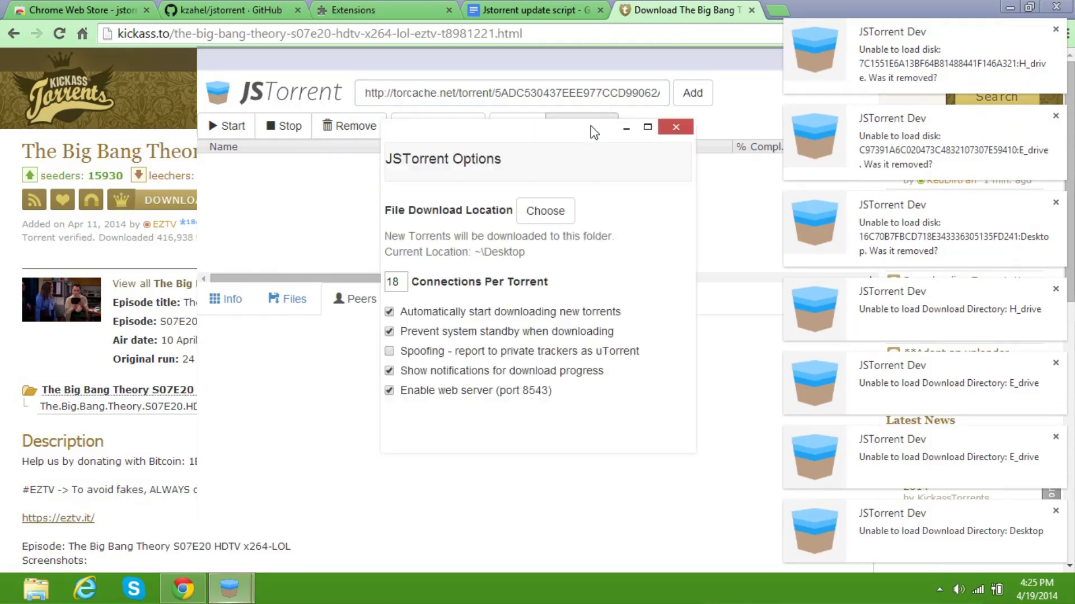
{"action": "left_click", "coordinate": [538, 213]}
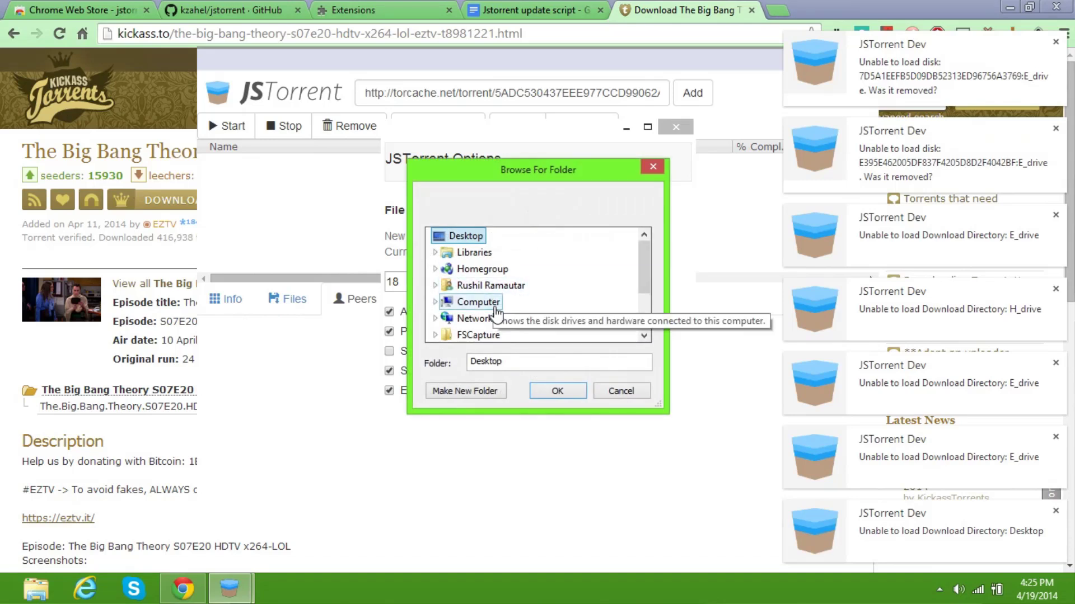
{"action": "left_click", "coordinate": [557, 391]}
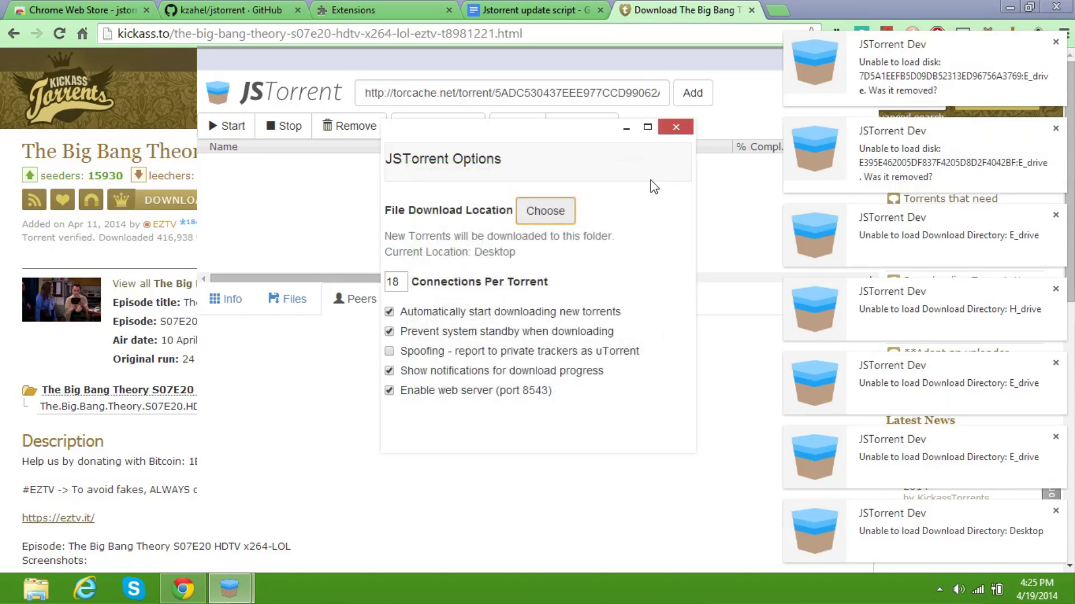
{"action": "left_click", "coordinate": [677, 128]}
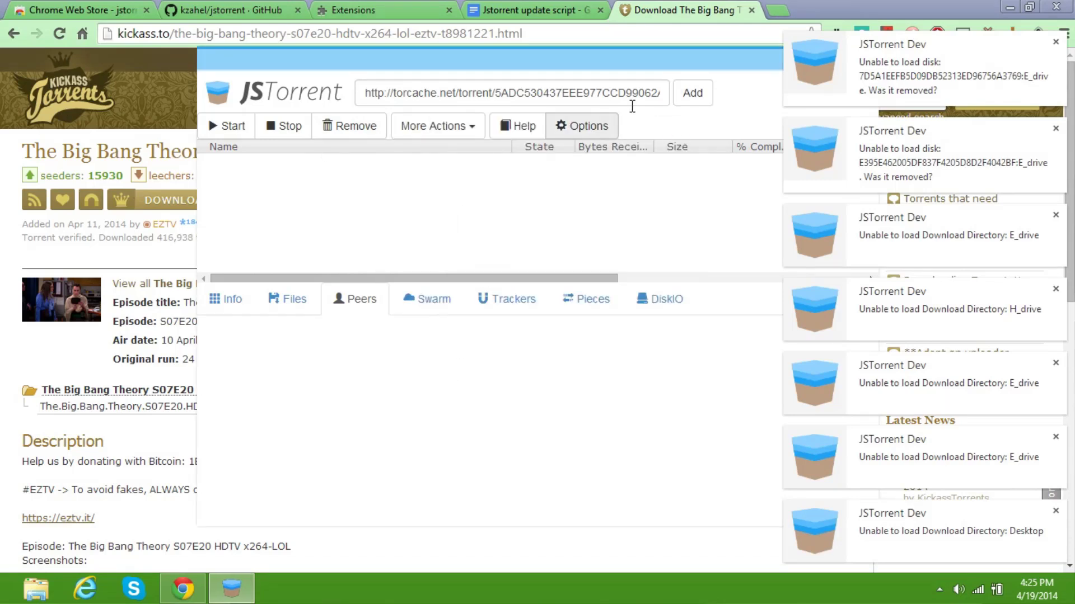
- Add the pasted link to start downloading The.Big.Bang.Theory.S07E20.HDTV.x264-LOL.mp4 (146.05 MB)
{"action": "left_click", "coordinate": [700, 102]}
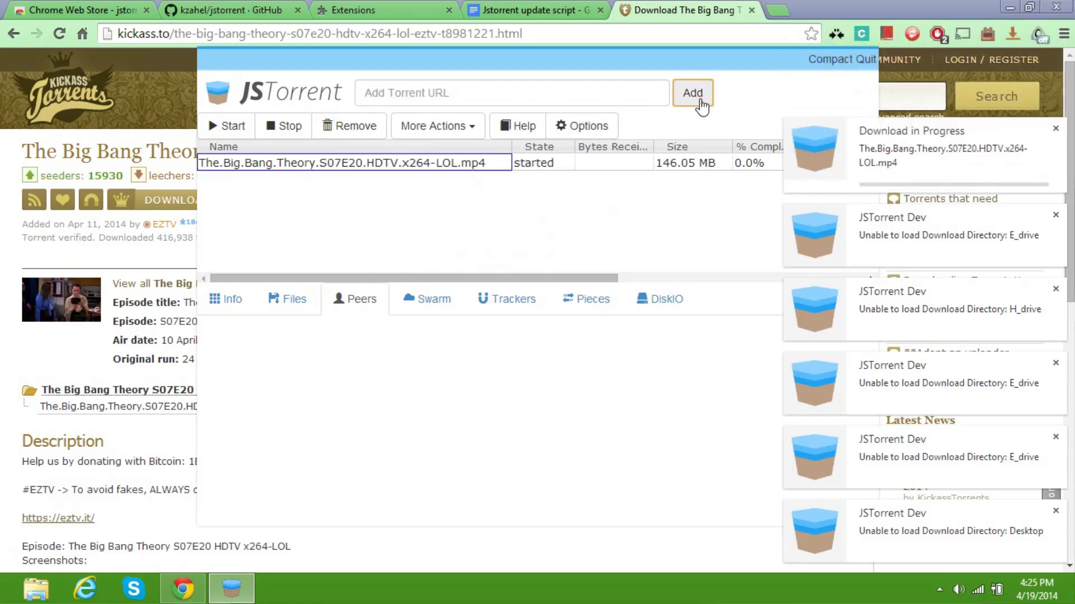